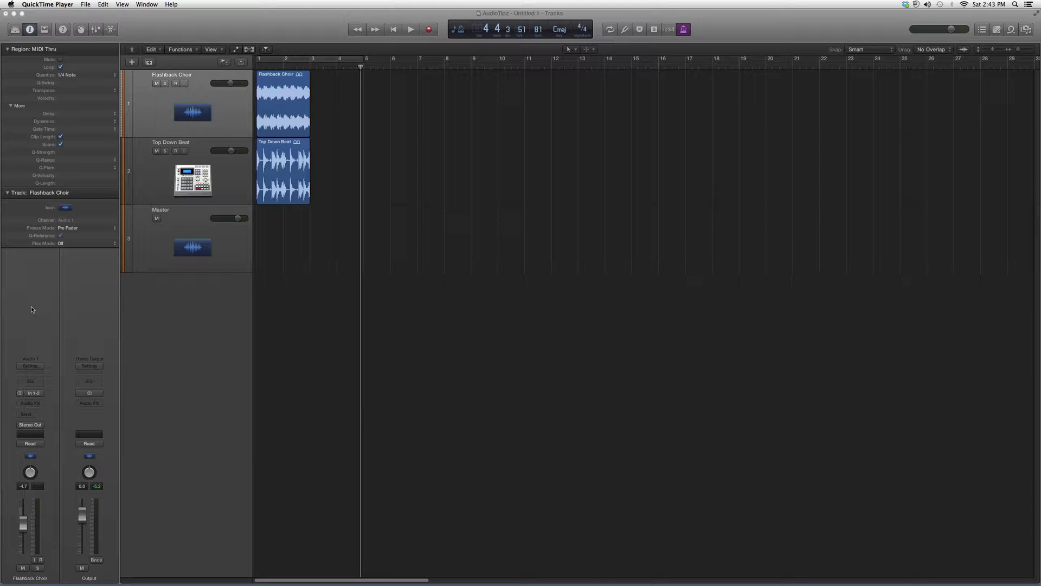
Step: Insert the Waves WLM Meter (Stereo) on Flashback Choir's empty Audio FX slot
left_click(39, 404)
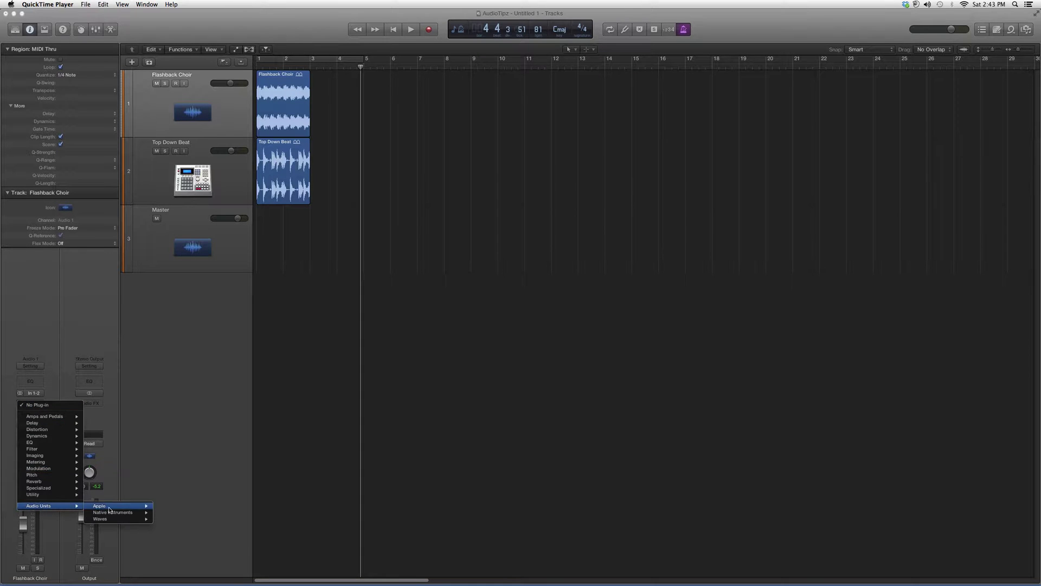
scroll(196, 497, "down", 4)
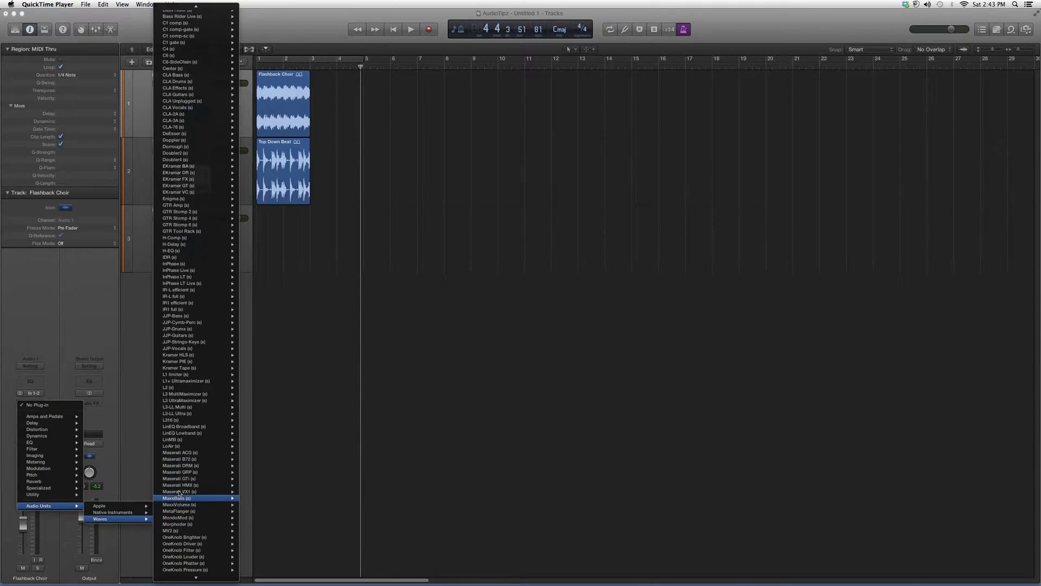
scroll(186, 496, "down", 8)
scroll(186, 496, "down", 6)
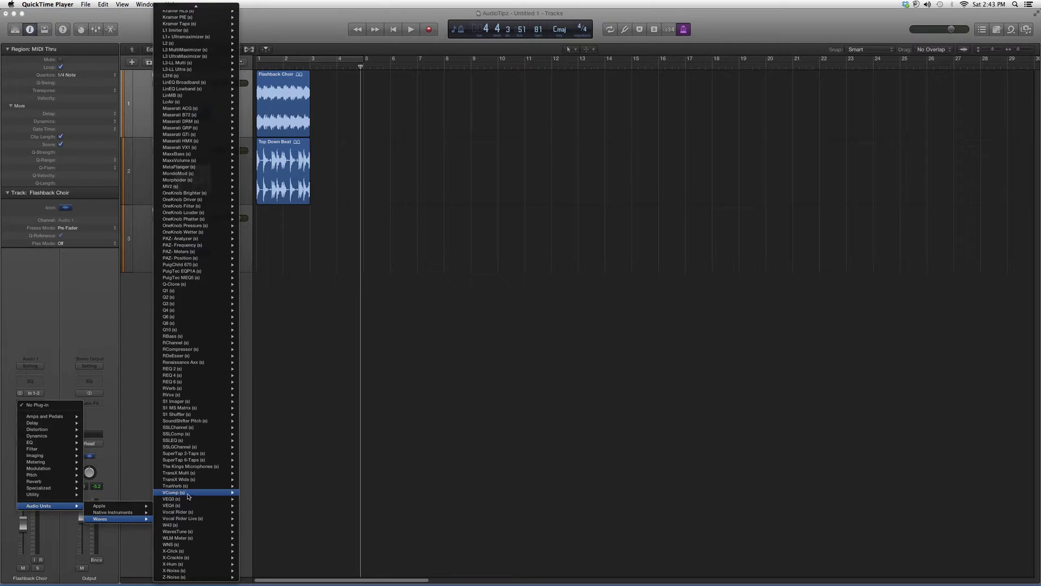
left_click(182, 539)
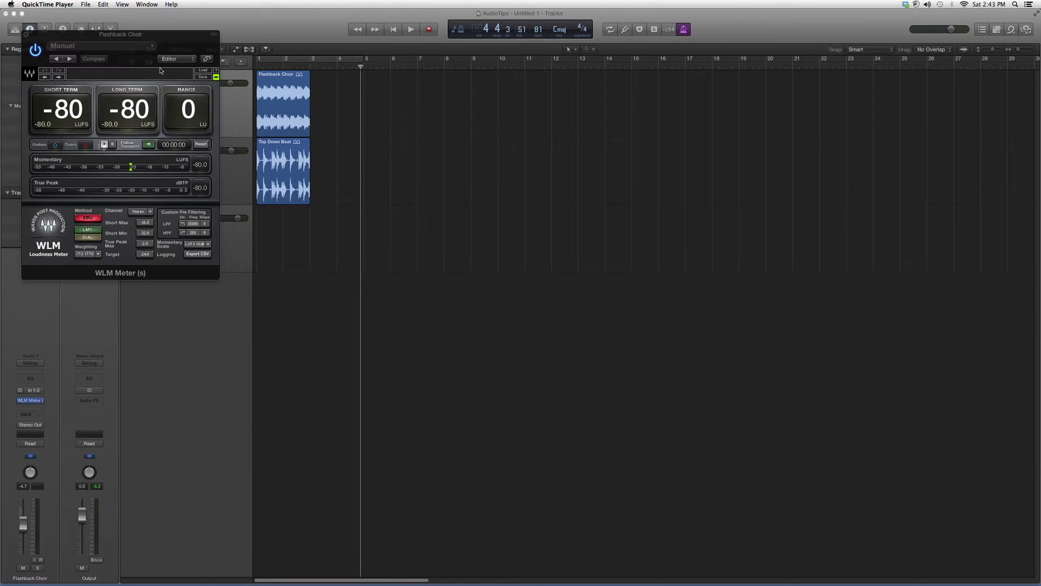
Step: Move the WLM Meter window to the lower right, clear of the tracks
mouse_move(147, 43)
left_mouse_down()
mouse_move(535, 162)
mouse_move(769, 200)
left_mouse_up()
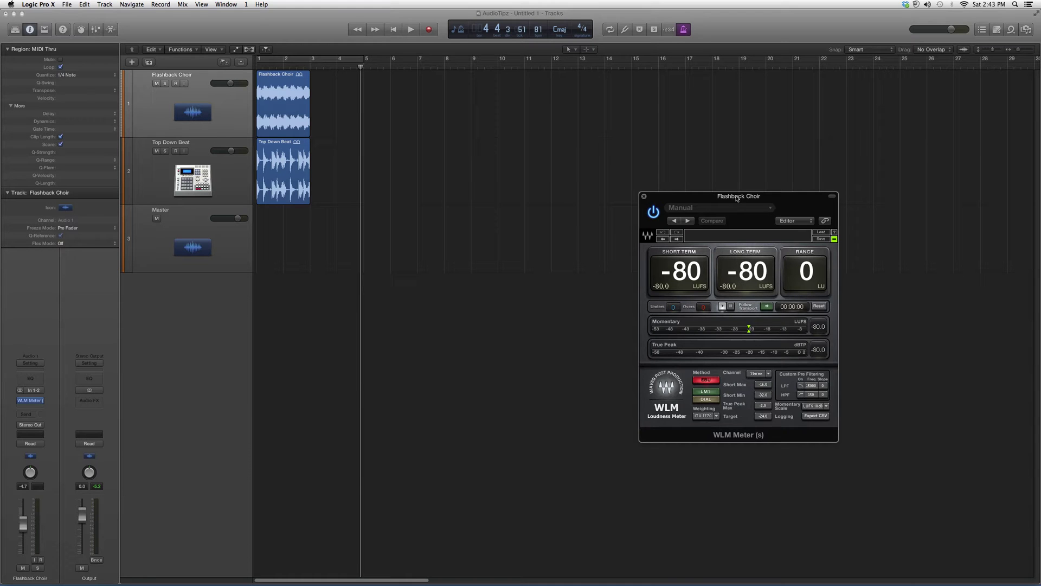
left_click_drag(737, 199, 701, 231)
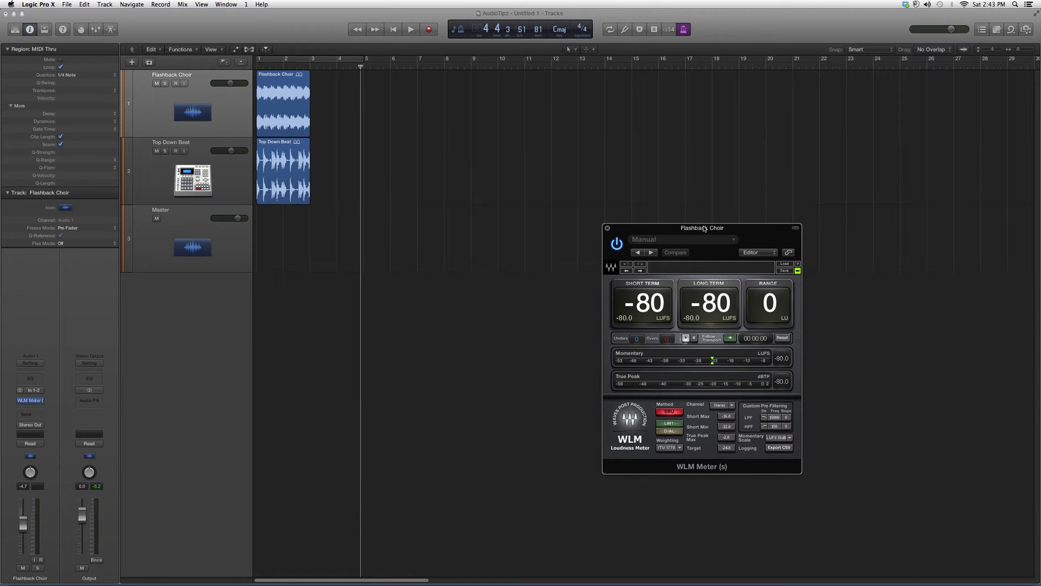